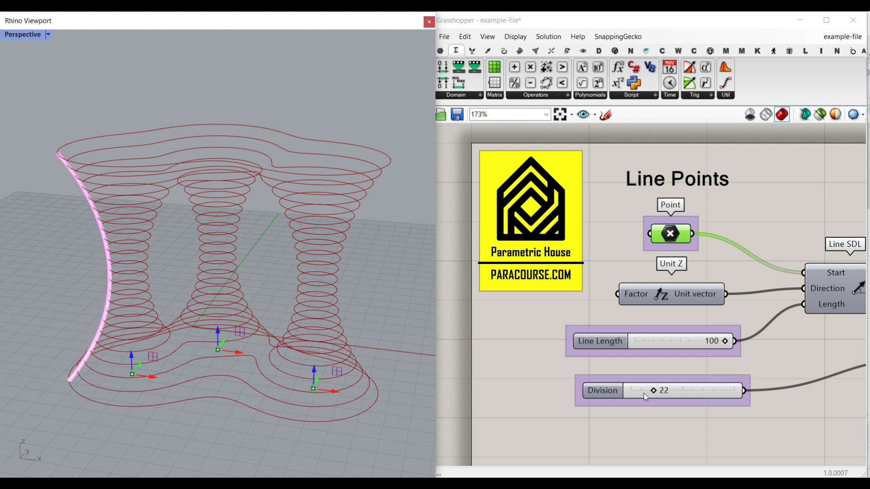
# Set the example definition's Line Length to 100 and adjust the Division slider.
pyautogui.moveTo(725, 342)
pyautogui.mouseDown()
pyautogui.moveTo(705, 342)
pyautogui.moveTo(733, 343)
pyautogui.mouseUp()
pyautogui.moveTo(657, 392)
pyautogui.mouseDown()
pyautogui.moveTo(668, 391)
pyautogui.moveTo(654, 390)
pyautogui.mouseUp()
pyautogui.scroll(-5, 751, 366)
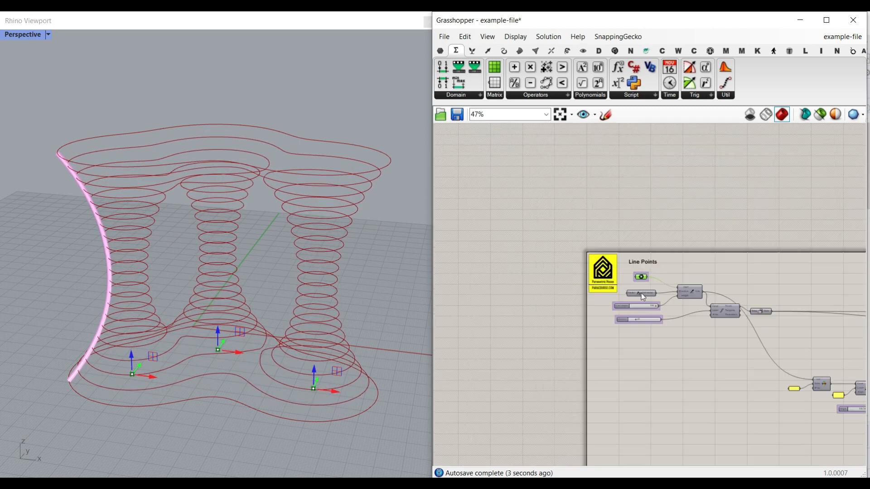
# Set the four Section Curve gene pool values to about 26.08, 17.04, 10.67 and 14.14.
pyautogui.scroll(5, 779, 364)
pyautogui.scroll(3, 635, 313)
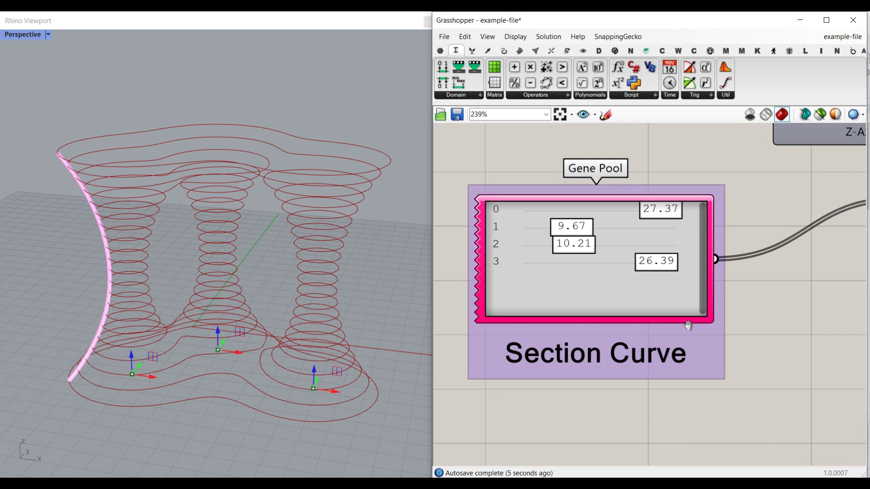
pyautogui.moveTo(677, 228); pyautogui.dragTo(653, 223)
pyautogui.moveTo(587, 239); pyautogui.dragTo(624, 239)
pyautogui.moveTo(589, 267)
pyautogui.mouseDown()
pyautogui.moveTo(634, 267)
pyautogui.moveTo(592, 266)
pyautogui.mouseUp()
pyautogui.moveTo(651, 274); pyautogui.dragTo(606, 280)
pyautogui.moveTo(649, 222); pyautogui.dragTo(657, 226)
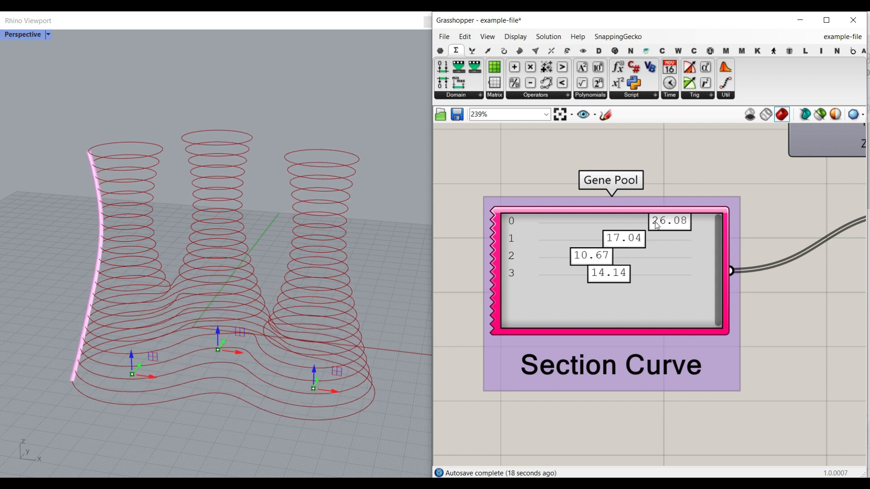
# Adjust the Angle slider and the second value in the Section Curve gene pool.
pyautogui.scroll(-6, 574, 246)
pyautogui.moveTo(571, 255); pyautogui.dragTo(765, 356, button='right')
pyautogui.scroll(7, 726, 297)
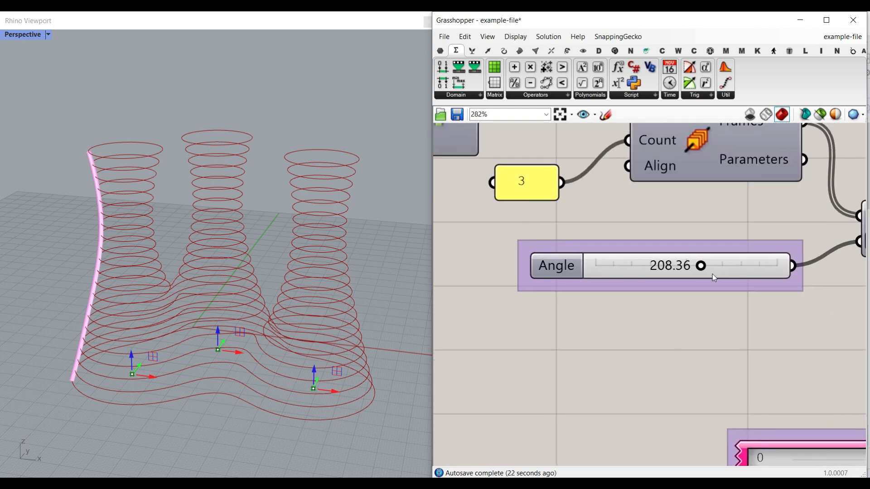
pyautogui.moveTo(701, 267)
pyautogui.mouseDown()
pyautogui.moveTo(605, 281)
pyautogui.moveTo(725, 279)
pyautogui.moveTo(703, 282)
pyautogui.mouseUp()
pyautogui.moveTo(814, 357); pyautogui.dragTo(588, 186, button='right')
pyautogui.moveTo(667, 307); pyautogui.dragTo(643, 306)
# Switch the Create Solids? toggle to True so the contours become stacked solid floors.
pyautogui.scroll(-6, 629, 248)
pyautogui.scroll(-6, 629, 248)
pyautogui.moveTo(718, 239); pyautogui.dragTo(588, 289, button='right')
pyautogui.scroll(12, 725, 278)
pyautogui.scroll(-3, 718, 331)
pyautogui.moveTo(699, 311); pyautogui.dragTo(654, 351, button='right')
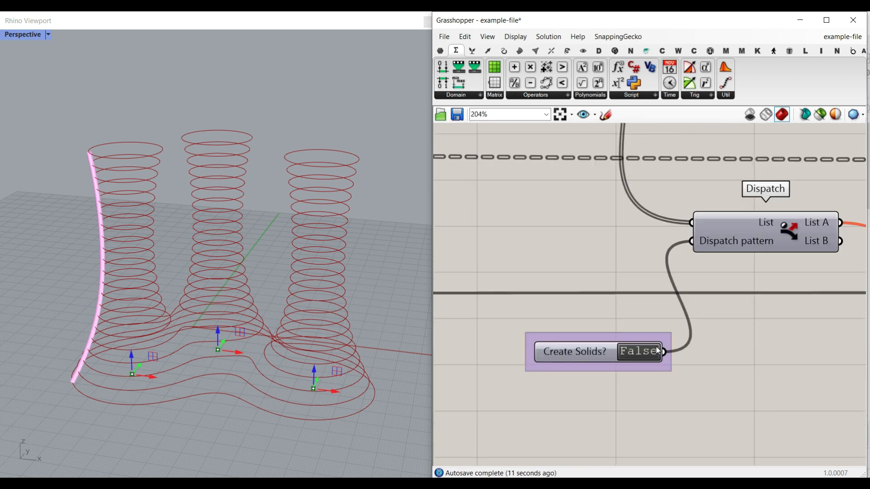
pyautogui.moveTo(784, 238); pyautogui.dragTo(727, 230, button='right')
pyautogui.moveTo(688, 249); pyautogui.dragTo(729, 247, button='right')
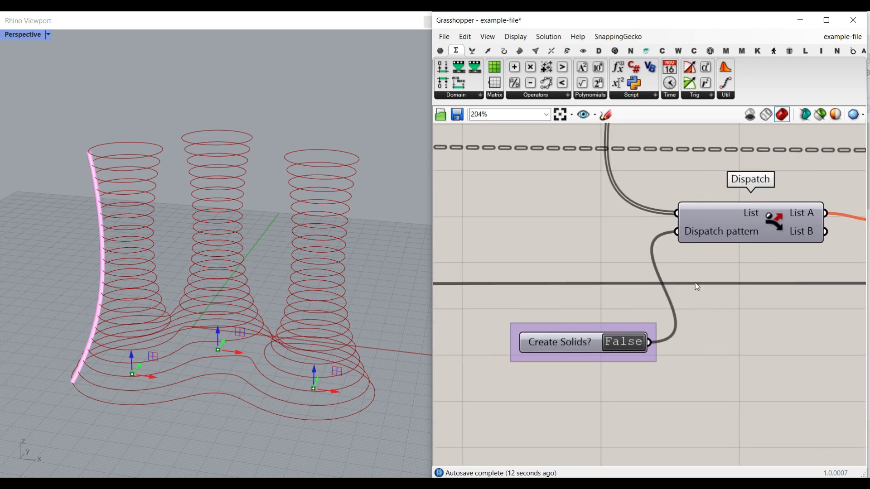
pyautogui.click(630, 343)
pyautogui.moveTo(360, 341); pyautogui.dragTo(378, 337, button='right')
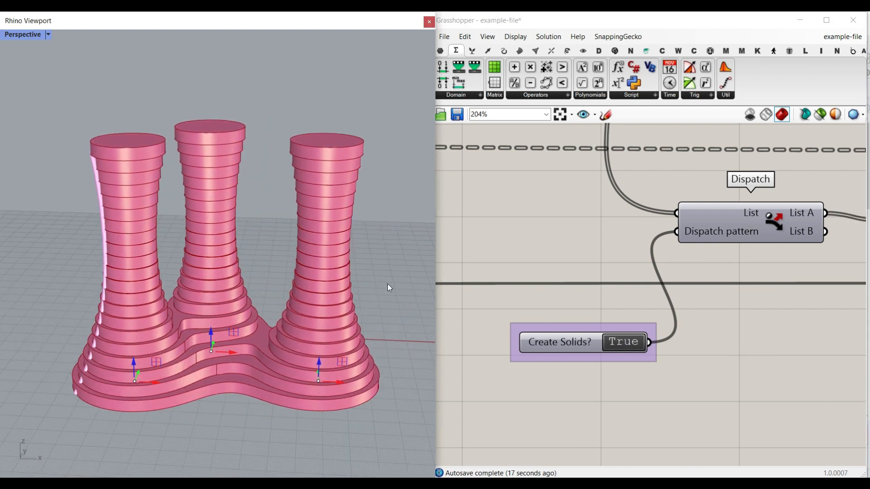
pyautogui.moveTo(226, 218); pyautogui.dragTo(172, 374, button='right')
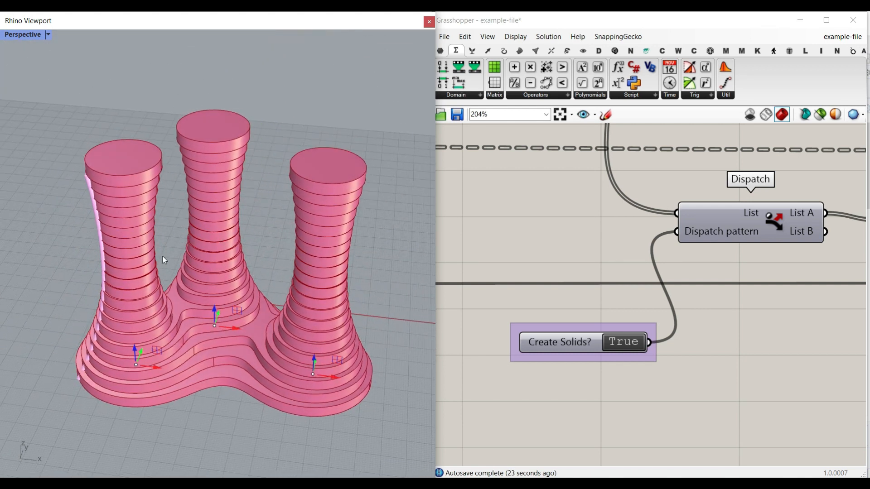
pyautogui.moveTo(171, 319)
pyautogui.mouseDown(button='right')
pyautogui.moveTo(200, 319)
pyautogui.moveTo(157, 313)
pyautogui.mouseUp(button='right')
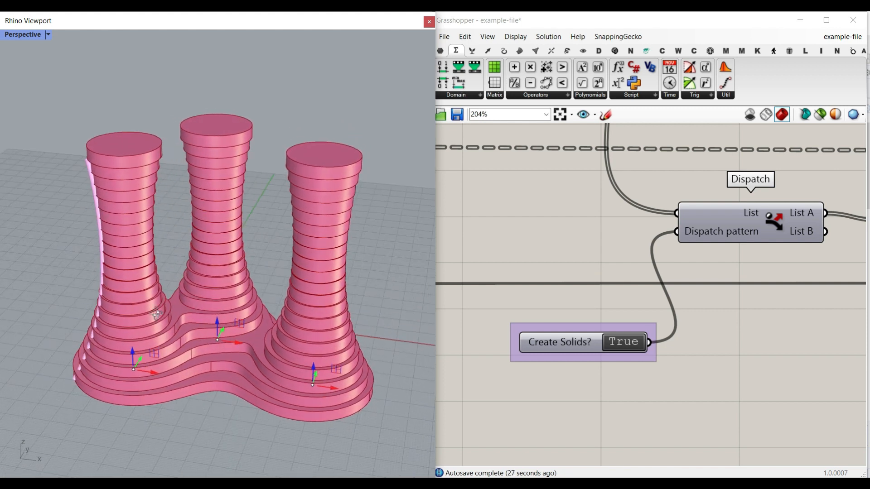
# Create a new, empty Grasshopper document.
pyautogui.click(445, 36)
pyautogui.click(478, 52)
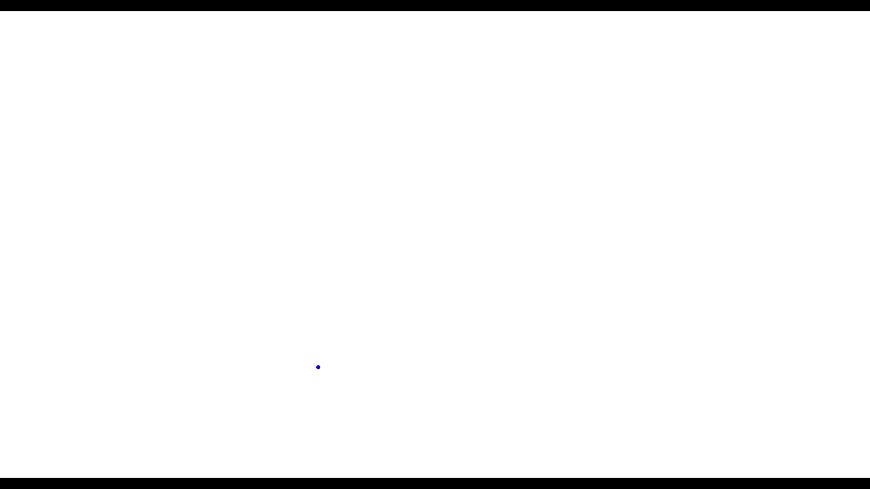
pyautogui.moveTo(241, 324)
pyautogui.mouseDown()
pyautogui.moveTo(210, 351)
pyautogui.moveTo(245, 350)
pyautogui.mouseUp()
pyautogui.moveTo(408, 209)
pyautogui.mouseDown()
pyautogui.moveTo(377, 237)
pyautogui.moveTo(406, 231)
pyautogui.mouseUp()
pyautogui.moveTo(584, 311); pyautogui.dragTo(550, 342)
pyautogui.moveTo(562, 318); pyautogui.dragTo(591, 341)
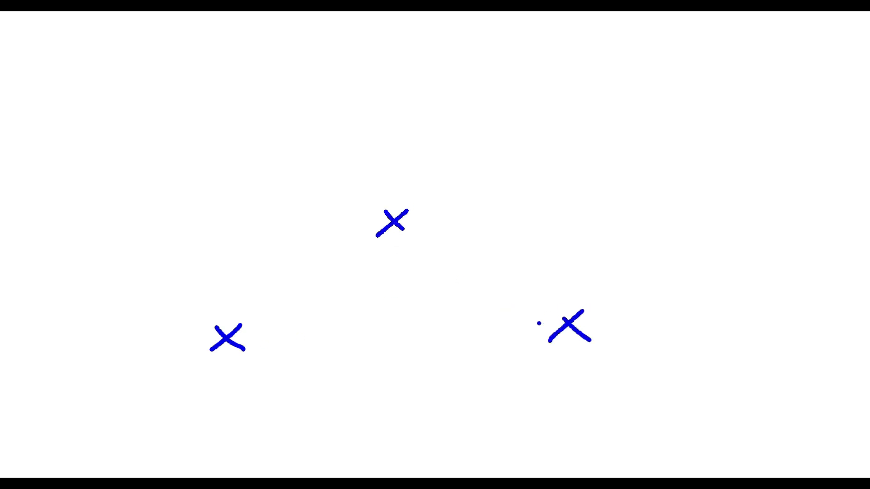
pyautogui.moveTo(228, 336); pyautogui.dragTo(229, 116)
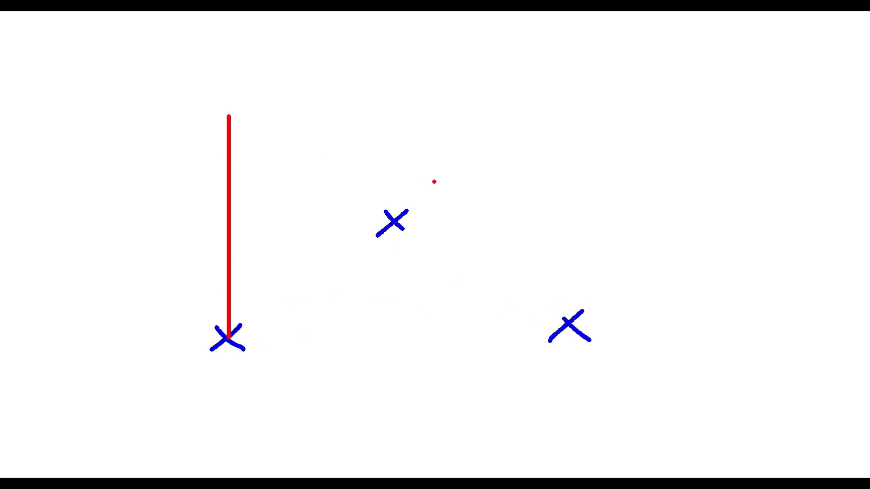
pyautogui.moveTo(395, 217); pyautogui.dragTo(393, 80)
pyautogui.moveTo(570, 323); pyautogui.dragTo(570, 154)
pyautogui.moveTo(228, 117); pyautogui.dragTo(221, 129)
pyautogui.moveTo(228, 117); pyautogui.dragTo(236, 128)
pyautogui.moveTo(391, 79); pyautogui.dragTo(405, 91)
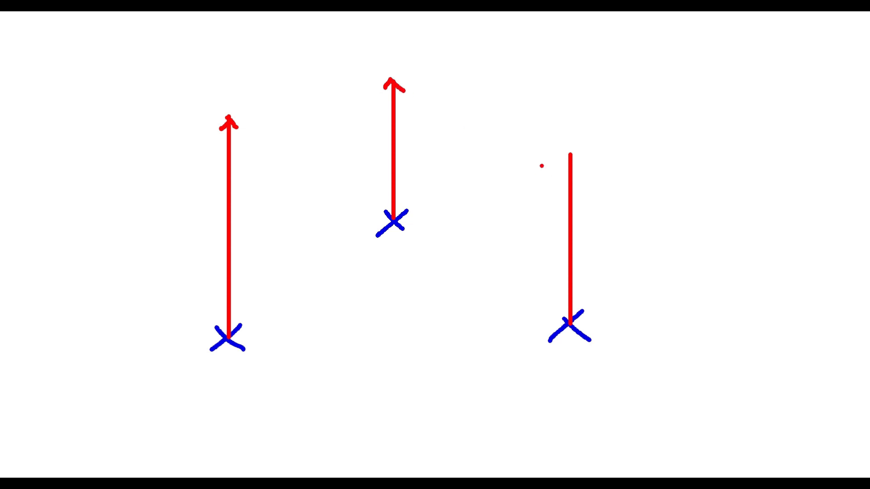
pyautogui.moveTo(574, 150); pyautogui.dragTo(581, 161)
pyautogui.moveTo(233, 295); pyautogui.dragTo(232, 287)
pyautogui.moveTo(233, 236); pyautogui.dragTo(222, 233)
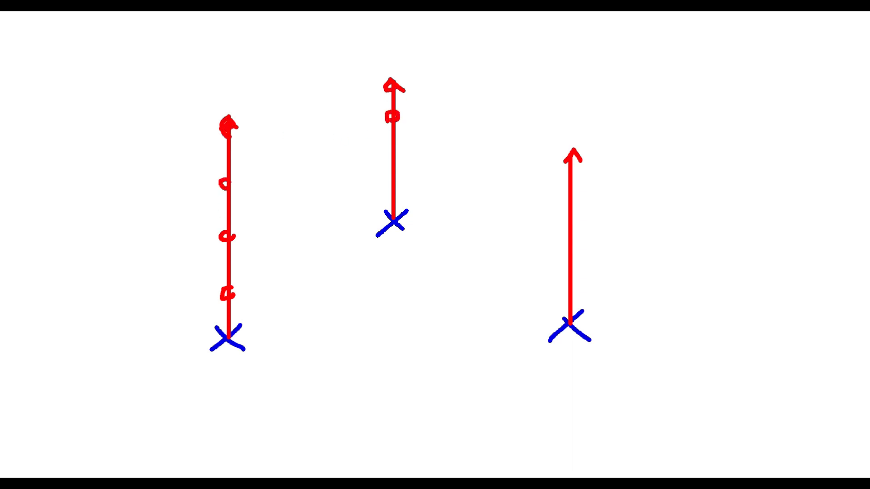
pyautogui.moveTo(403, 197); pyautogui.dragTo(403, 186)
pyautogui.moveTo(184, 347); pyautogui.dragTo(144, 139)
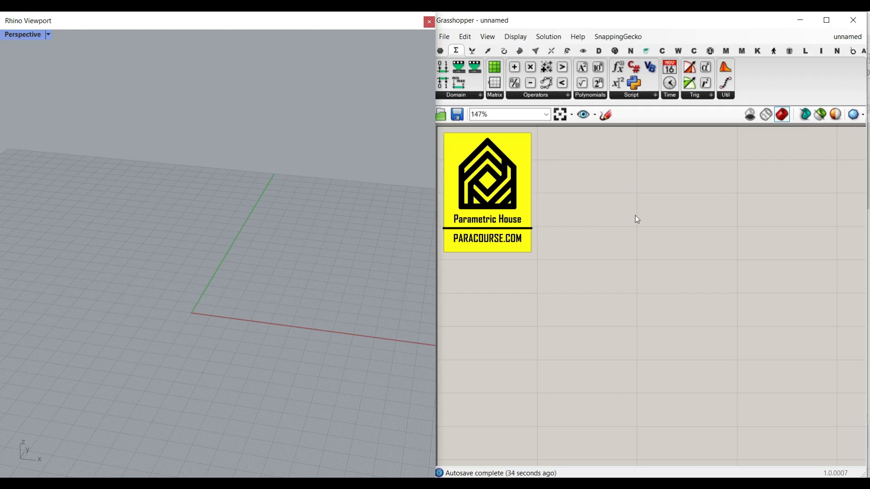
# Place a Line SDL component on the empty canvas.
pyautogui.click(504, 52)
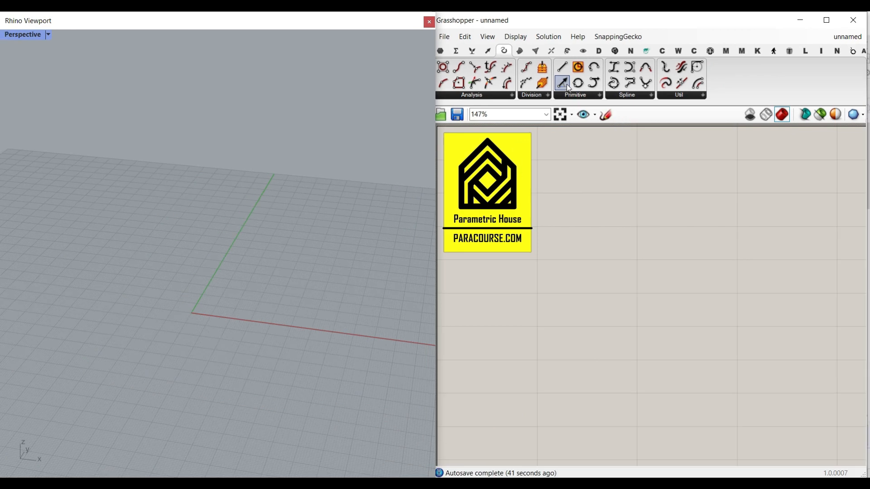
pyautogui.click(561, 87)
pyautogui.click(689, 325)
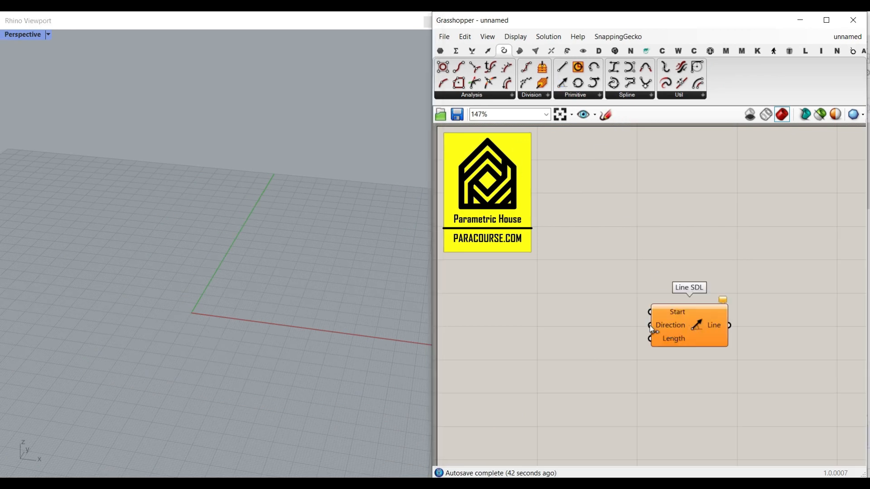
pyautogui.moveTo(655, 337); pyautogui.dragTo(673, 294, button='right')
pyautogui.scroll(5, 673, 293)
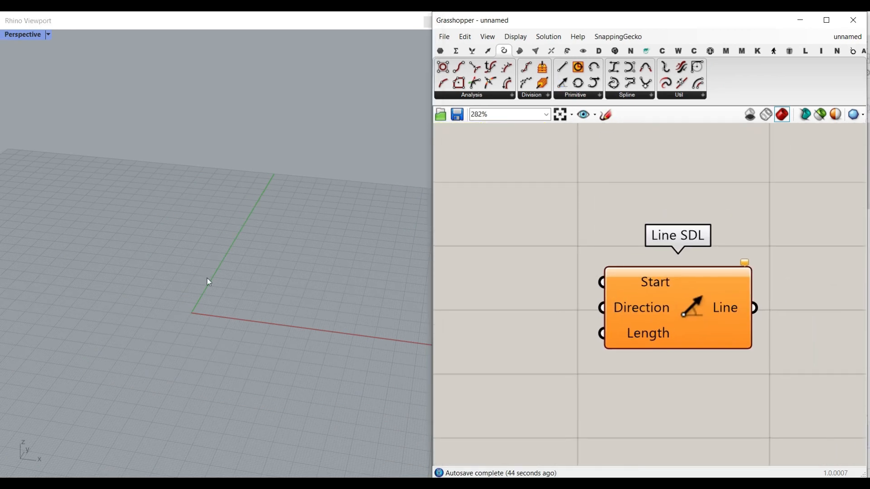
# Extract the Start input of Line SDL as a separate point parameter.
pyautogui.rightClick(649, 284)
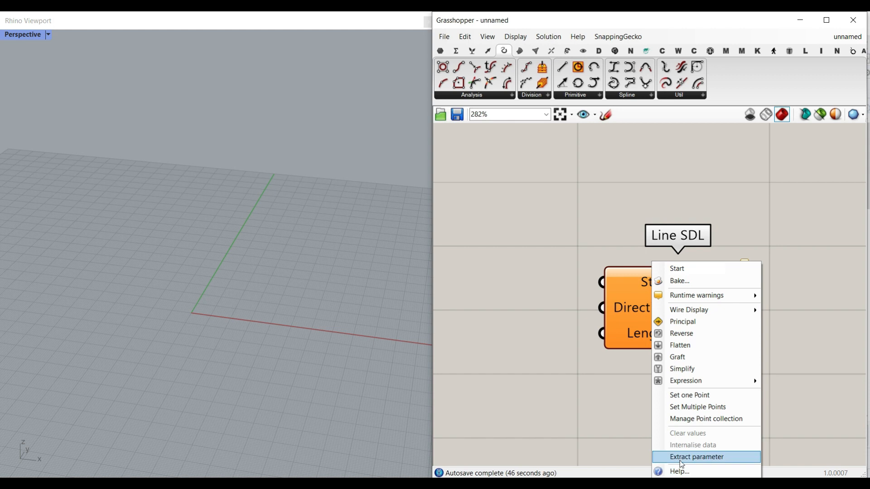
pyautogui.moveTo(613, 285); pyautogui.dragTo(605, 284, button='right')
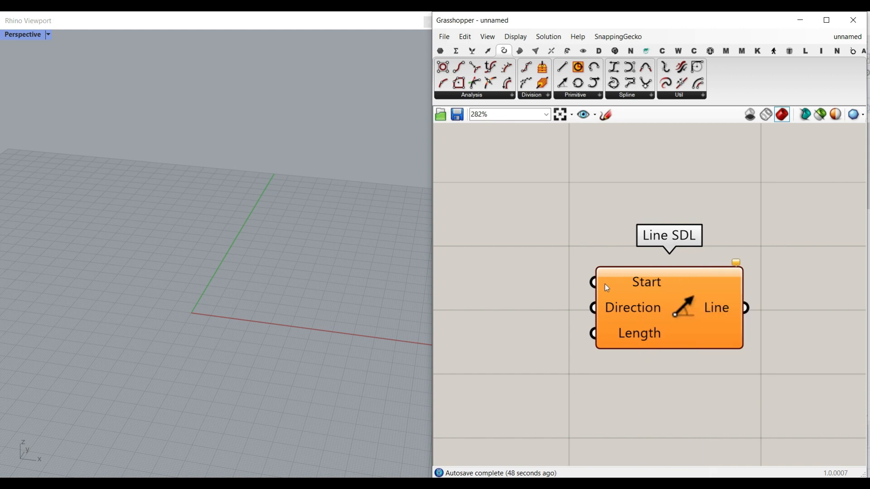
pyautogui.rightClick(645, 282)
pyautogui.click(685, 456)
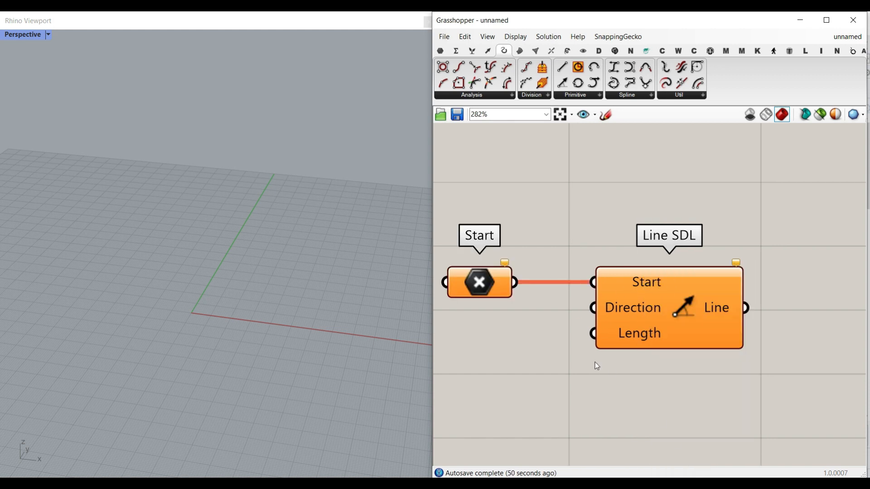
# Set multiple points in the Start parameter by picking three points on the ground plane around the origin.
pyautogui.rightClick(511, 309)
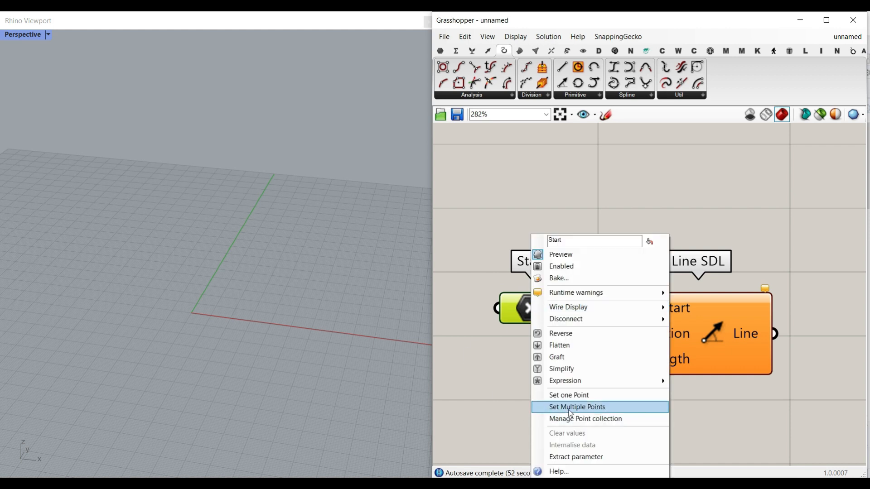
pyautogui.click(278, 309)
pyautogui.click(206, 244)
pyautogui.click(117, 307)
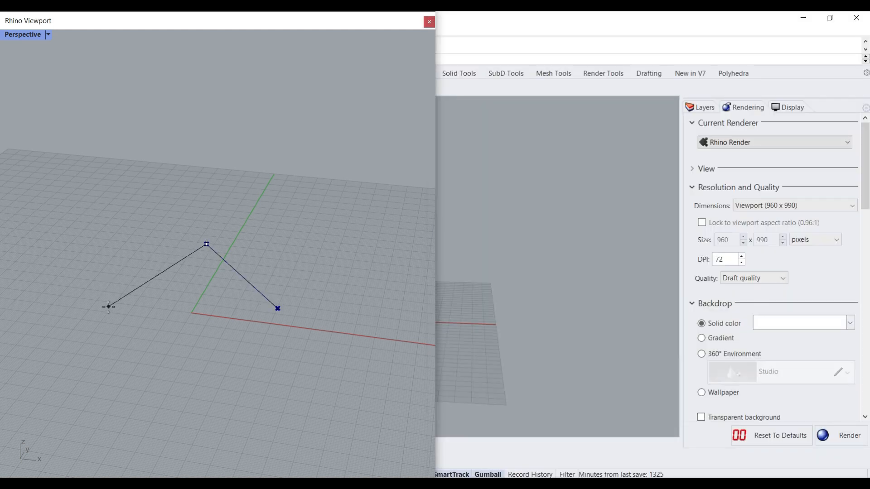
pyautogui.press('Return')
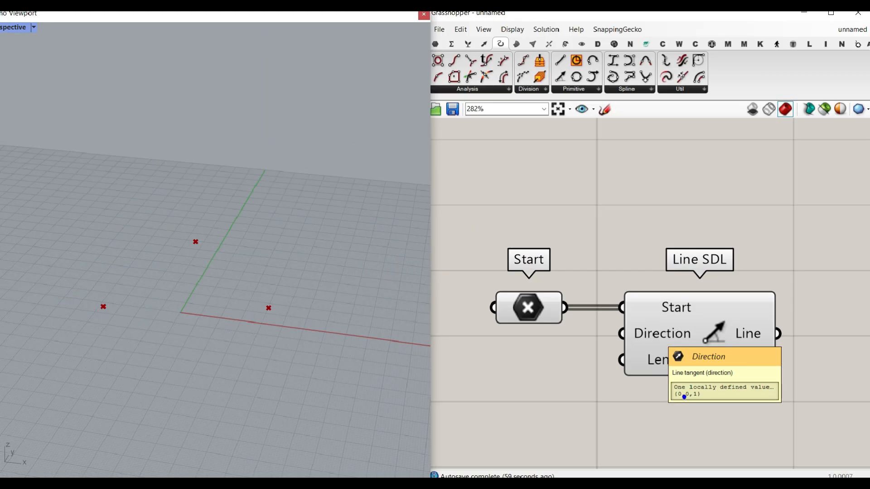
# Feed a number slider created from 12.55 into Line SDL's Length input and set it to about 69.34.
pyautogui.scroll(5, 129, 320)
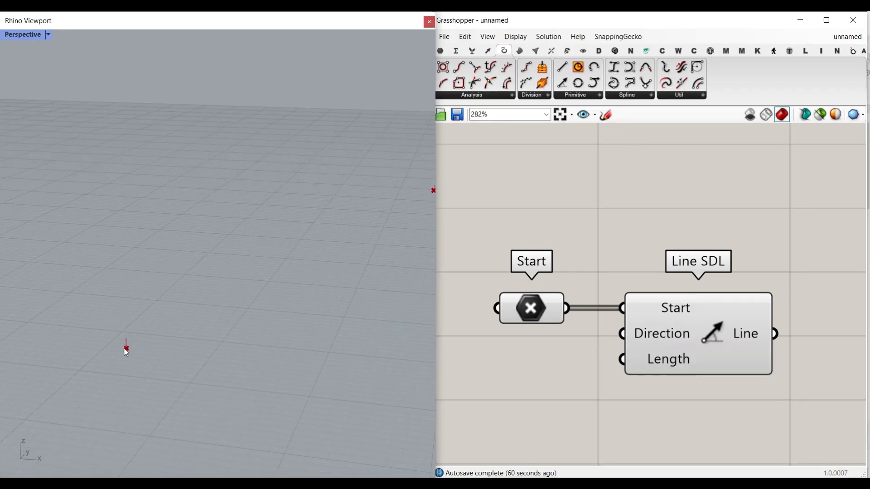
pyautogui.scroll(-8, 136, 344)
pyautogui.moveTo(512, 405); pyautogui.dragTo(598, 352, button='right')
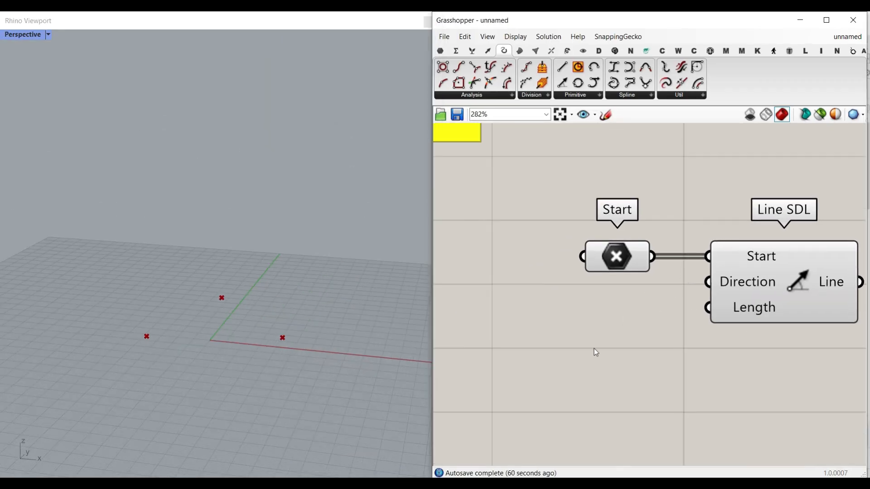
pyautogui.doubleClick(571, 342)
pyautogui.write('12.55')
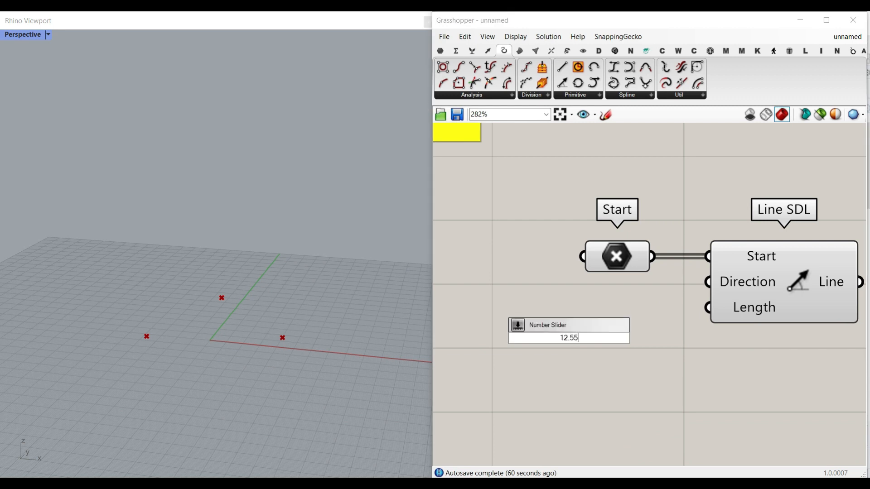
pyautogui.press('Return')
pyautogui.moveTo(692, 342); pyautogui.dragTo(708, 308)
pyautogui.moveTo(574, 338); pyautogui.dragTo(639, 329)
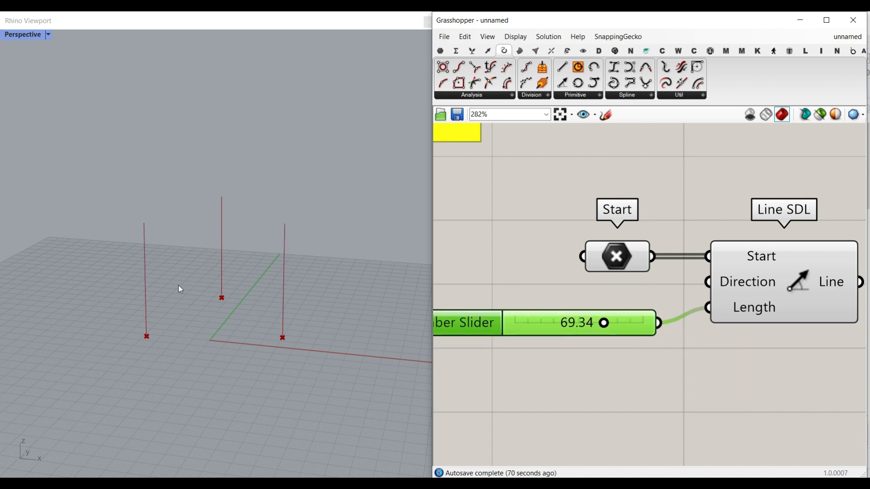
pyautogui.hotkey('ctrl', '2')
pyautogui.moveTo(134, 314); pyautogui.dragTo(166, 312)
pyautogui.moveTo(137, 281); pyautogui.dragTo(160, 280)
pyautogui.moveTo(140, 248); pyautogui.dragTo(161, 247)
pyautogui.moveTo(131, 218); pyautogui.dragTo(154, 220)
pyautogui.moveTo(206, 198)
pyautogui.mouseDown()
pyautogui.moveTo(230, 197)
pyautogui.moveTo(220, 172)
pyautogui.mouseUp()
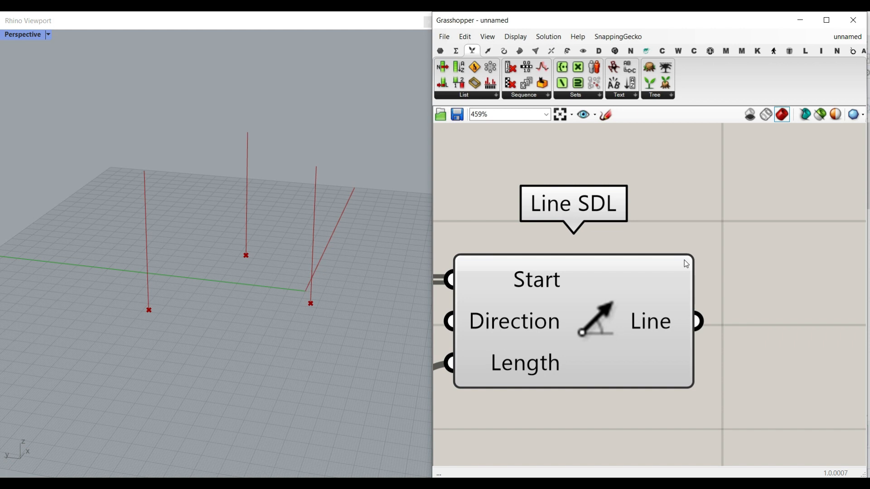
# Place a MetaBall component beside Line SDL.
pyautogui.click(536, 51)
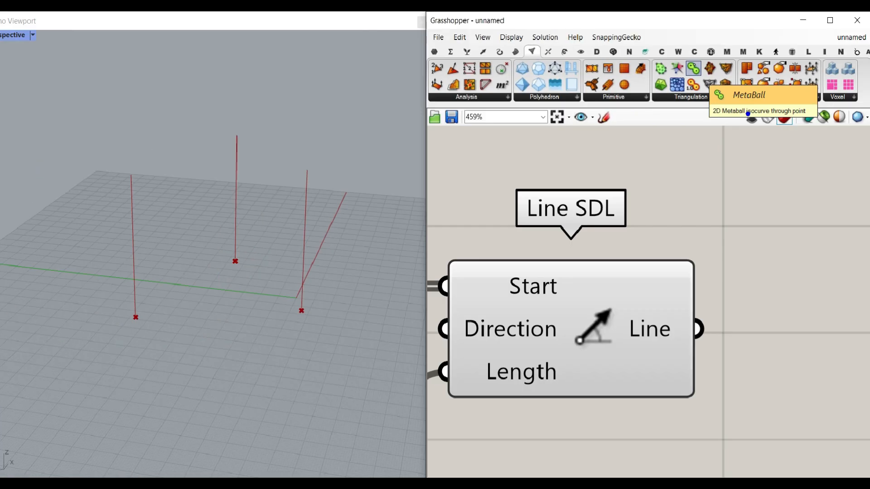
pyautogui.click(692, 67)
pyautogui.click(798, 243)
pyautogui.moveTo(774, 257); pyautogui.dragTo(626, 233, button='right')
pyautogui.scroll(-3, 626, 233)
pyautogui.moveTo(648, 241); pyautogui.dragTo(805, 308)
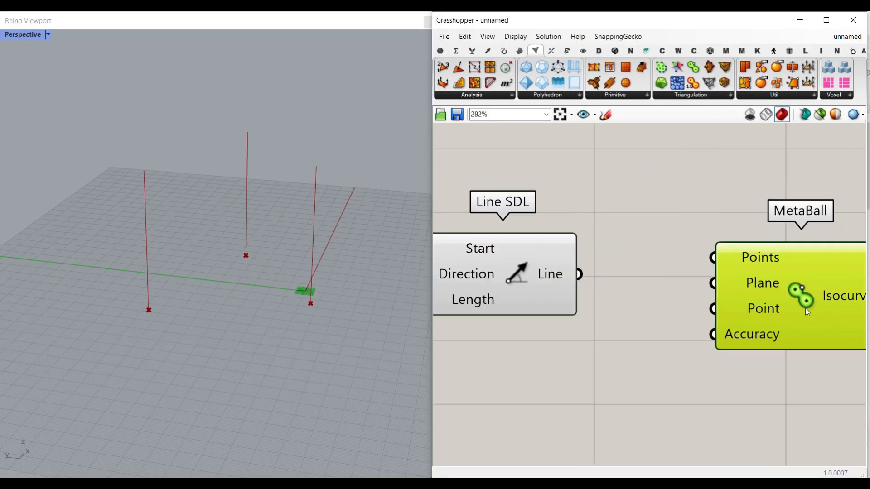
pyautogui.moveTo(766, 277); pyautogui.dragTo(652, 247, button='right')
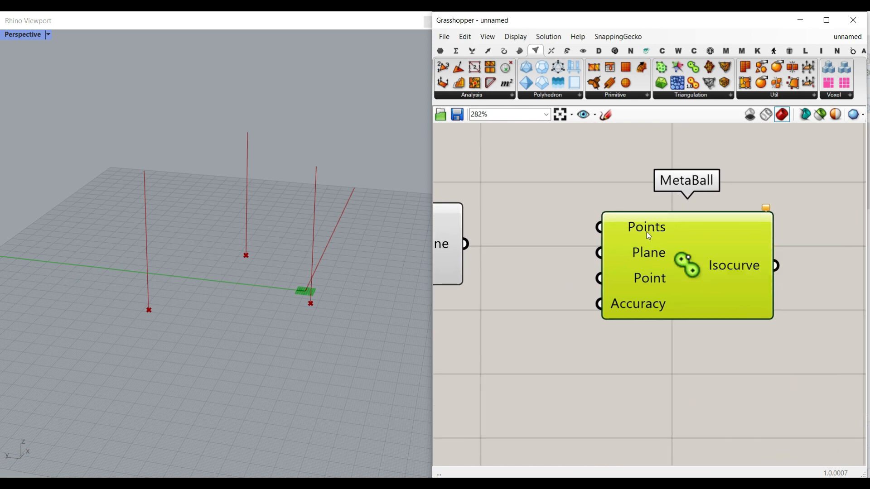
pyautogui.moveTo(654, 276)
pyautogui.hotkey('ctrl', '2')
pyautogui.moveTo(668, 264)
pyautogui.mouseDown()
pyautogui.moveTo(614, 274)
pyautogui.moveTo(676, 293)
pyautogui.moveTo(684, 276)
pyautogui.mouseUp()
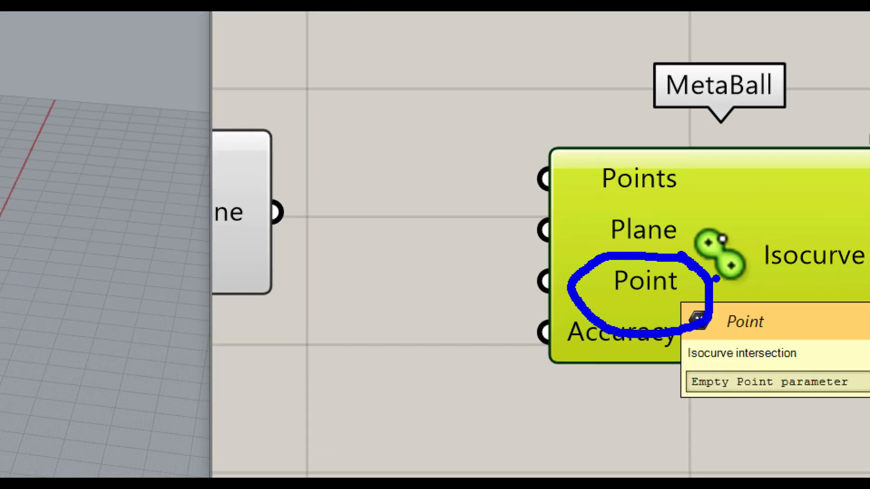
pyautogui.moveTo(662, 351)
pyautogui.mouseDown()
pyautogui.moveTo(779, 326)
pyautogui.moveTo(684, 375)
pyautogui.moveTo(676, 342)
pyautogui.mouseUp()
pyautogui.press('Escape')
# Move the MetaBall component farther away from Line SDL to leave room between them.
pyautogui.scroll(-3, 623, 308)
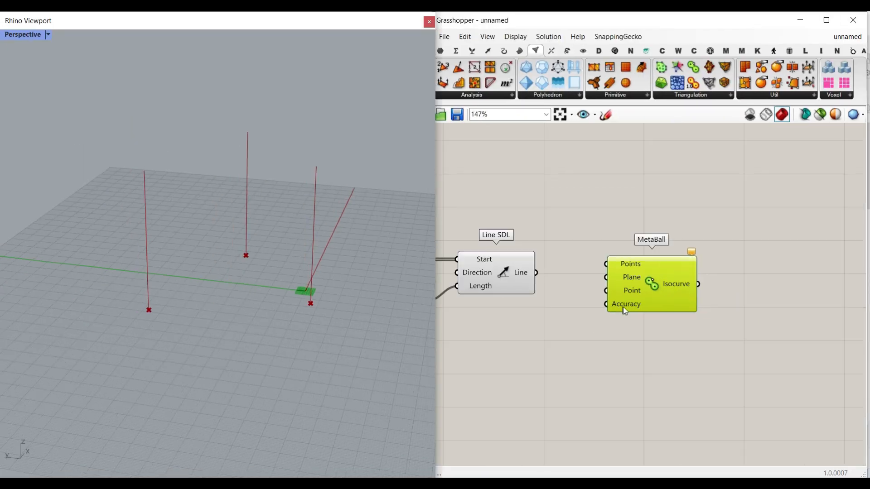
pyautogui.moveTo(623, 308); pyautogui.dragTo(688, 311, button='right')
pyautogui.moveTo(702, 302); pyautogui.dragTo(809, 323)
pyautogui.click(559, 294)
pyautogui.click(698, 252)
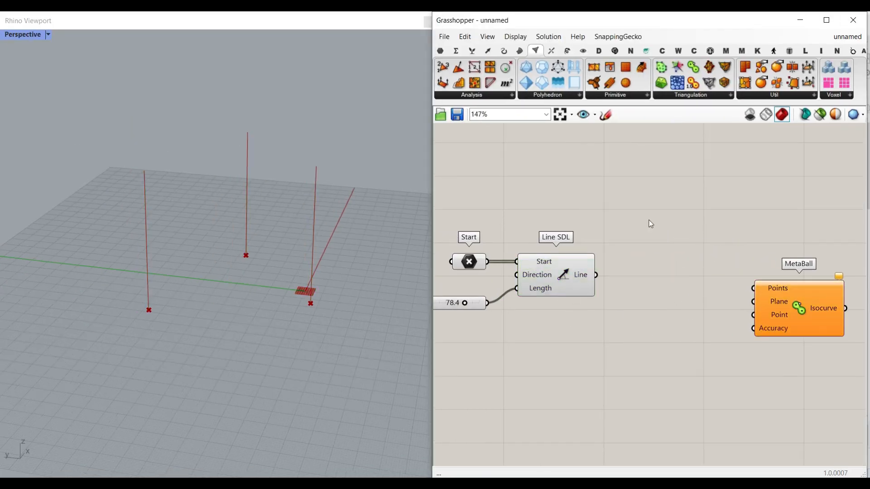
# Place a Divide Curve component between Line SDL and MetaBall, and connect Line SDL's Line output to its Curve input.
pyautogui.click(505, 51)
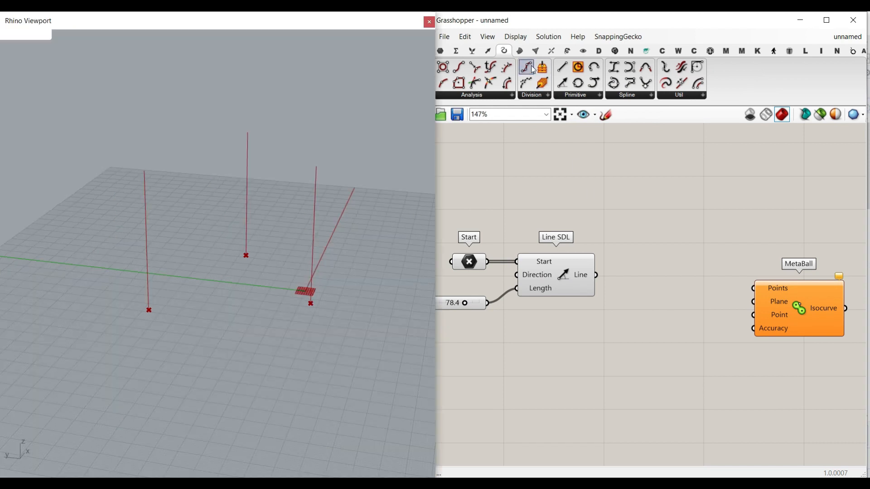
pyautogui.scroll(2, 674, 328)
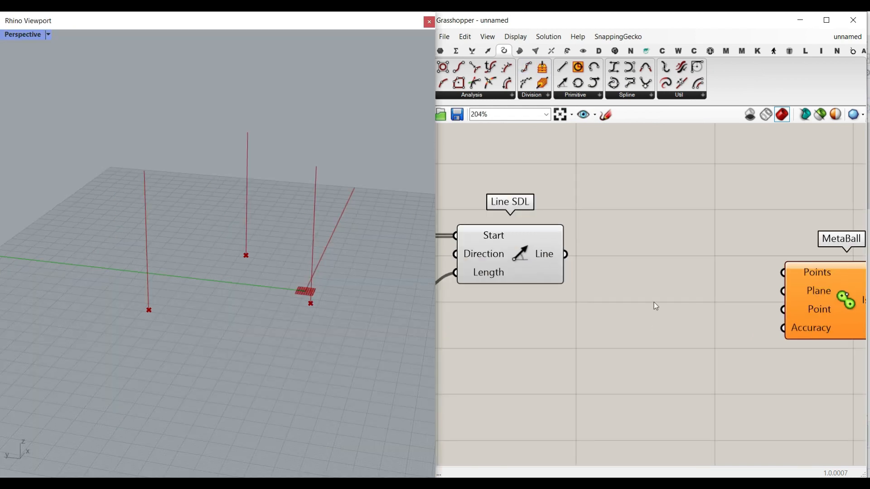
pyautogui.click(526, 67)
pyautogui.click(660, 331)
pyautogui.scroll(2, 567, 255)
pyautogui.moveTo(567, 255); pyautogui.dragTo(627, 334)
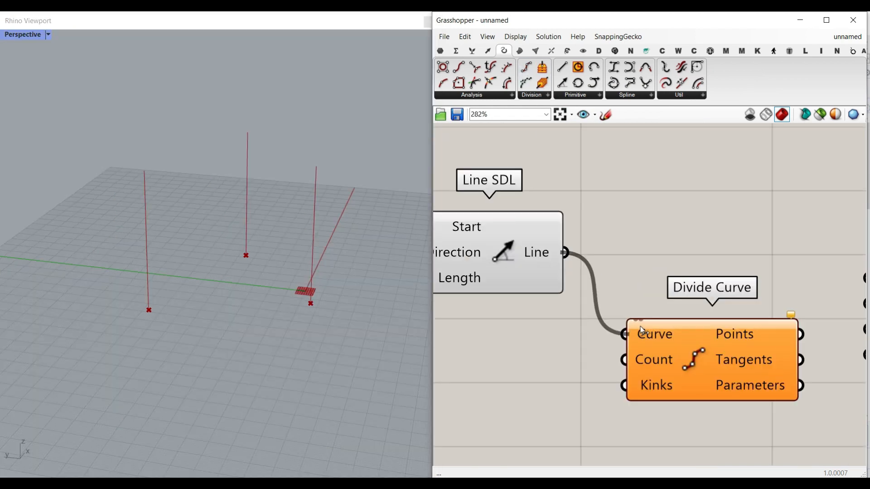
pyautogui.moveTo(579, 380); pyautogui.dragTo(648, 333, button='right')
# Feed a number slider created from 2..30 into Divide Curve's Count input and adjust it to give ten points per line.
pyautogui.doubleClick(538, 343)
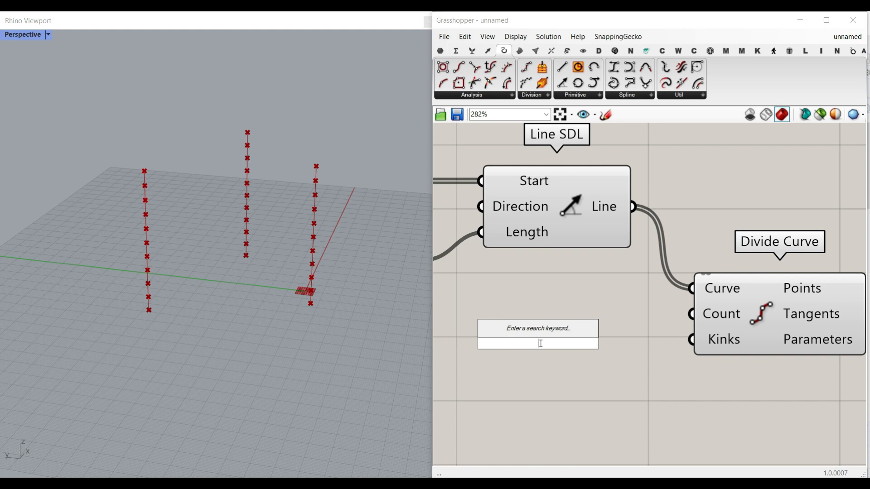
pyautogui.write('2..30')
pyautogui.press('Return')
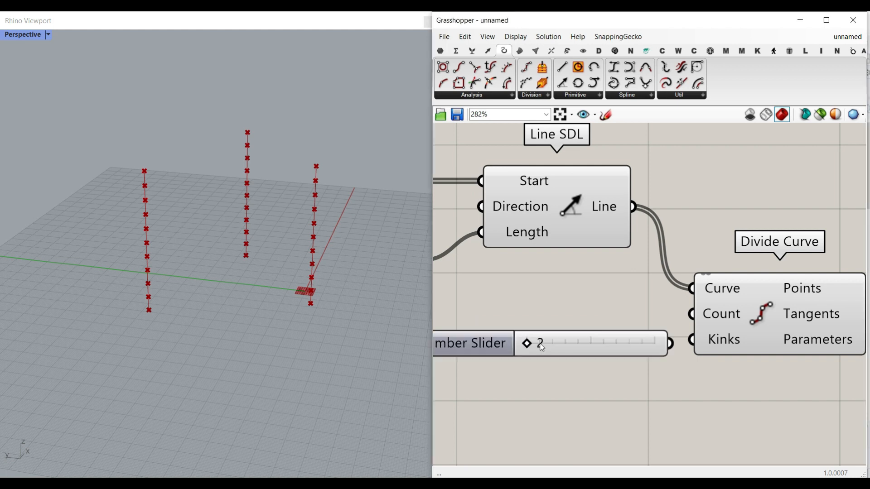
pyautogui.moveTo(671, 343); pyautogui.dragTo(691, 314)
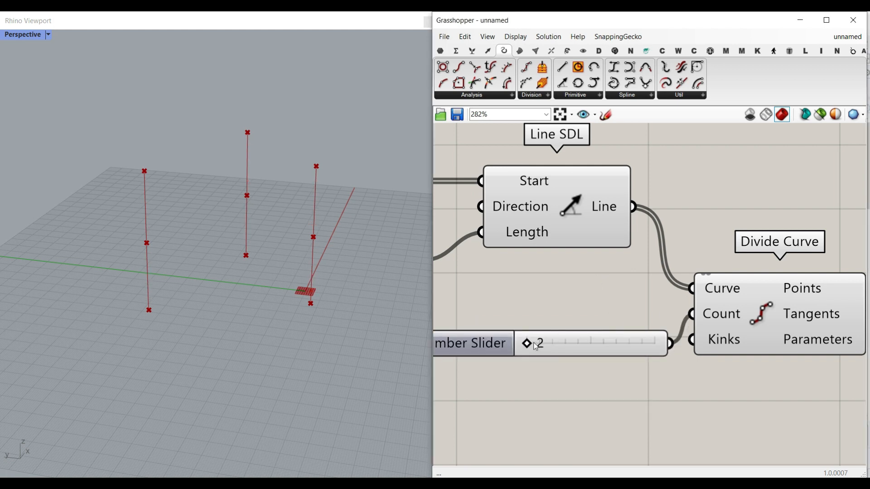
pyautogui.moveTo(568, 346); pyautogui.dragTo(558, 330, button='right')
pyautogui.moveTo(565, 334); pyautogui.dragTo(528, 321)
# Connect Divide Curve's Points output to MetaBall's Points input and turn on Simplify for that output.
pyautogui.moveTo(717, 293); pyautogui.dragTo(453, 295, button='right')
pyautogui.scroll(-1, 490, 290)
pyautogui.click(672, 277)
pyautogui.scroll(1, 578, 287)
pyautogui.moveTo(576, 283); pyautogui.dragTo(679, 282)
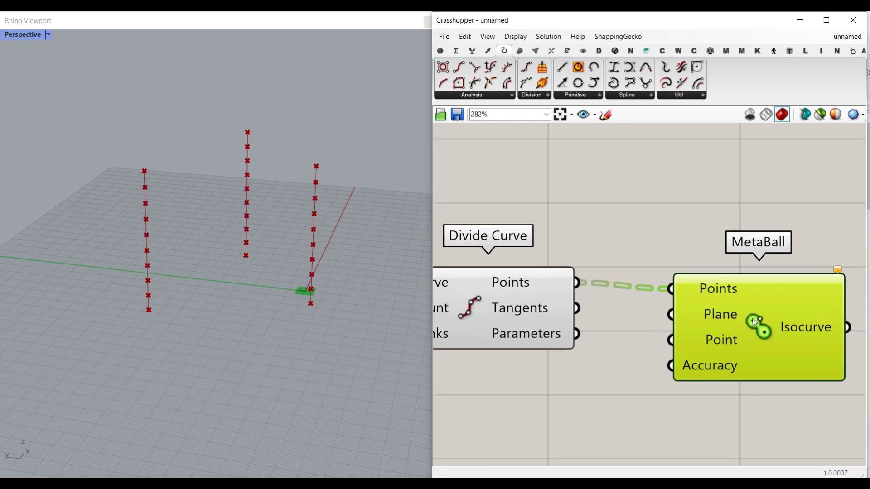
pyautogui.rightClick(557, 282)
pyautogui.click(595, 362)
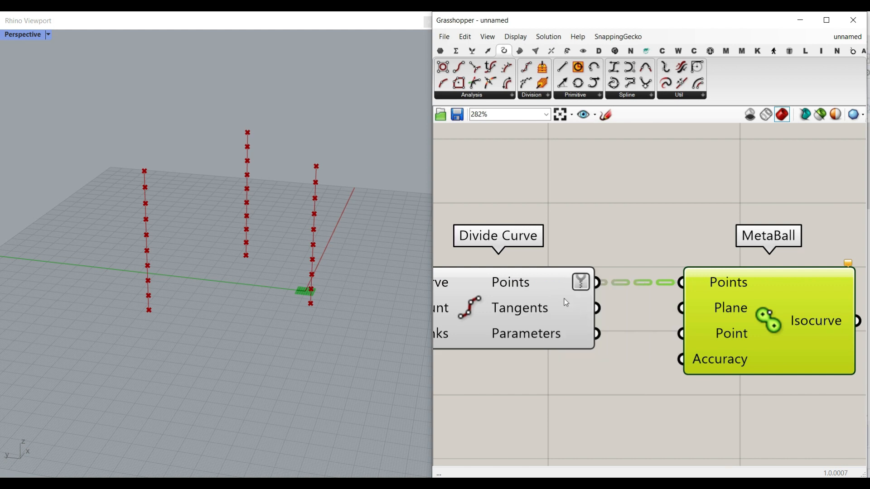
# Examine the branch structure of Divide Curve's Points output.
pyautogui.moveTo(561, 296); pyautogui.dragTo(557, 257, button='right')
pyautogui.moveTo(527, 241)
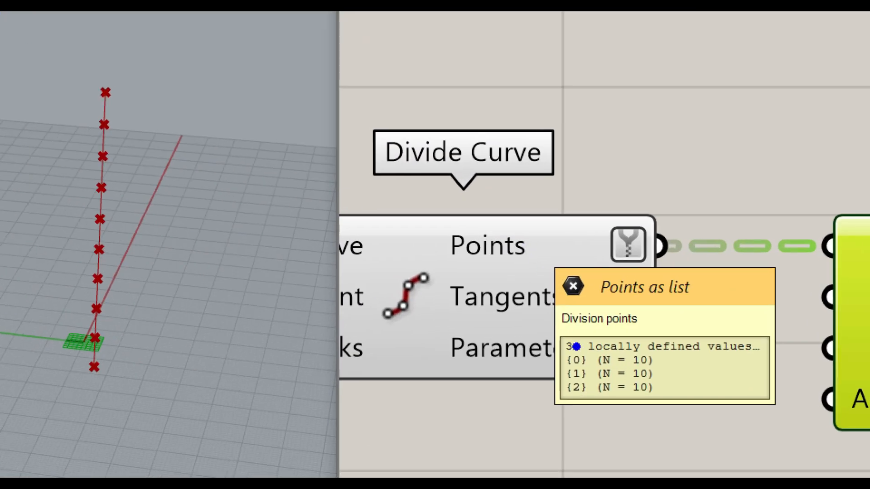
pyautogui.click(560, 359)
pyautogui.click(561, 376)
pyautogui.click(562, 394)
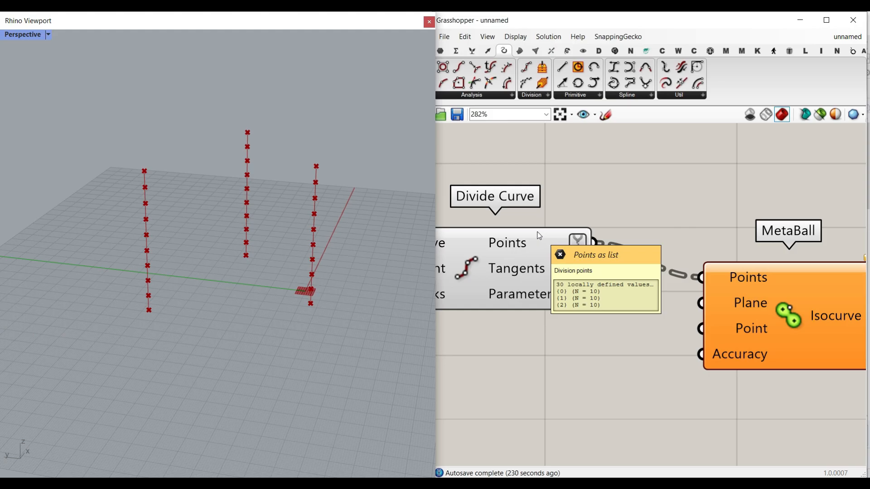
# Examine the division points level by level, marking the lowest row as {0} n=3 and an upper row as {8} n=3.
pyautogui.moveTo(287, 293); pyautogui.dragTo(278, 282, button='right')
pyautogui.moveTo(125, 294)
pyautogui.mouseDown()
pyautogui.moveTo(217, 265)
pyautogui.moveTo(282, 259)
pyautogui.moveTo(335, 283)
pyautogui.moveTo(181, 306)
pyautogui.moveTo(130, 294)
pyautogui.mouseUp()
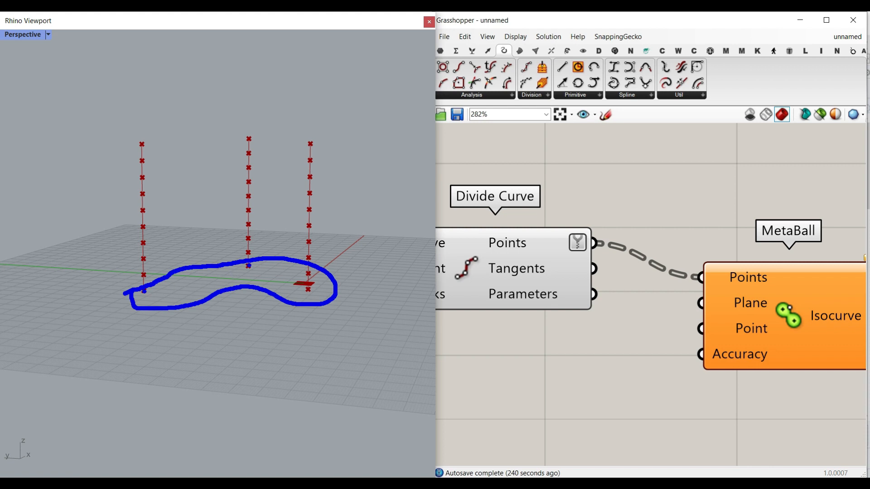
pyautogui.moveTo(352, 277); pyautogui.dragTo(352, 306)
pyautogui.write('{0')
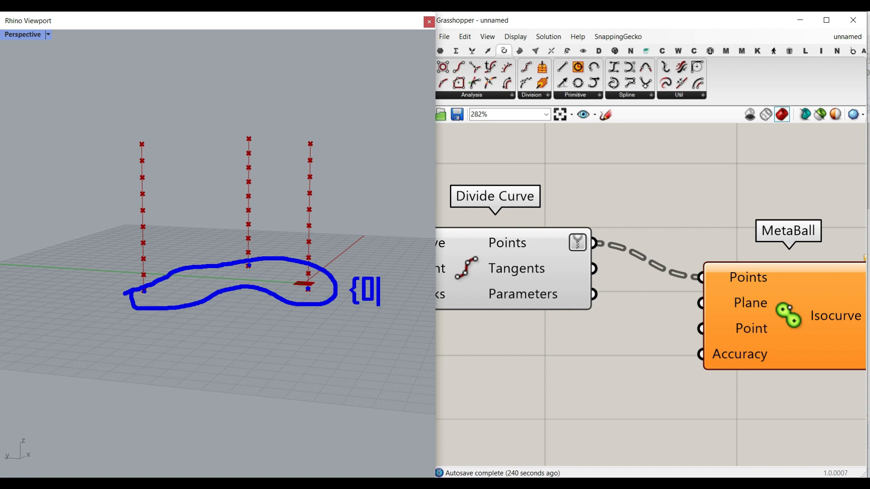
pyautogui.write('} n=3')
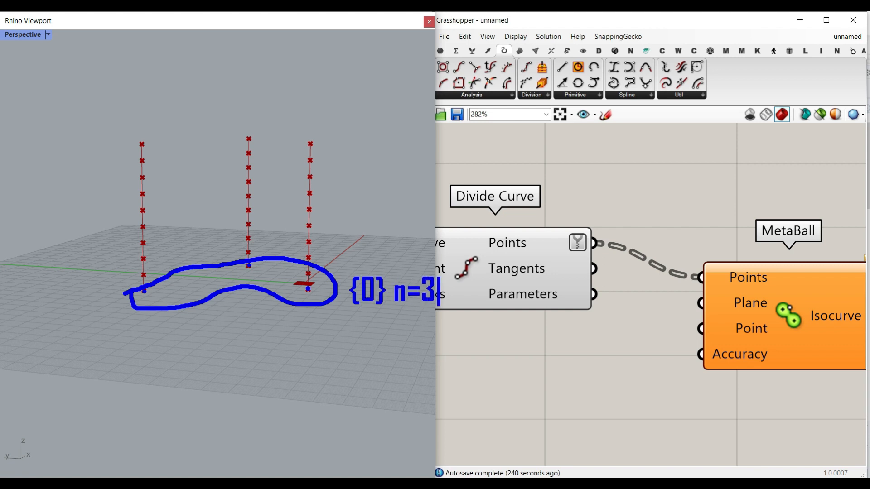
pyautogui.press('Escape')
pyautogui.moveTo(112, 164)
pyautogui.mouseDown()
pyautogui.moveTo(304, 144)
pyautogui.moveTo(270, 172)
pyautogui.moveTo(113, 165)
pyautogui.mouseUp()
pyautogui.write('t')
pyautogui.write('{')
pyautogui.write('8} n=3')
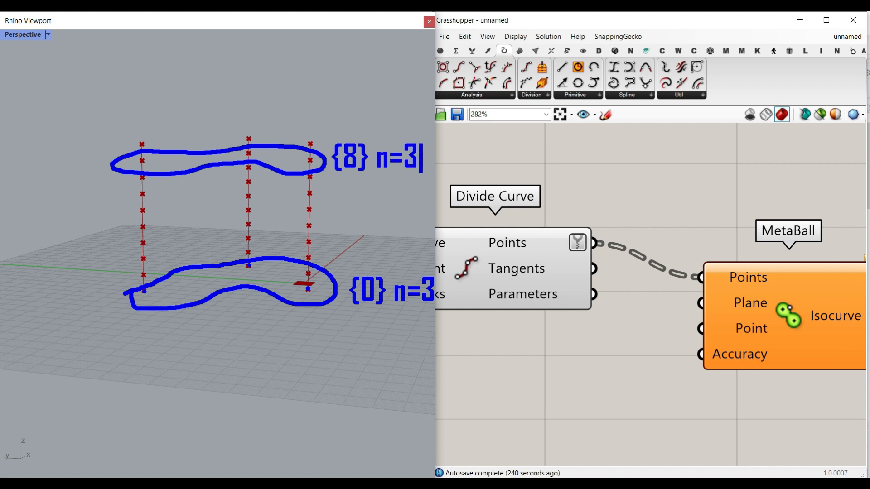
pyautogui.press('Escape')
# Clear the markings and compare the desired grouping by level with the branches in Divide Curve's Points output.
pyautogui.press('Escape')
pyautogui.moveTo(516, 239)
pyautogui.hotkey('ctrl', '1')
pyautogui.click(517, 239)
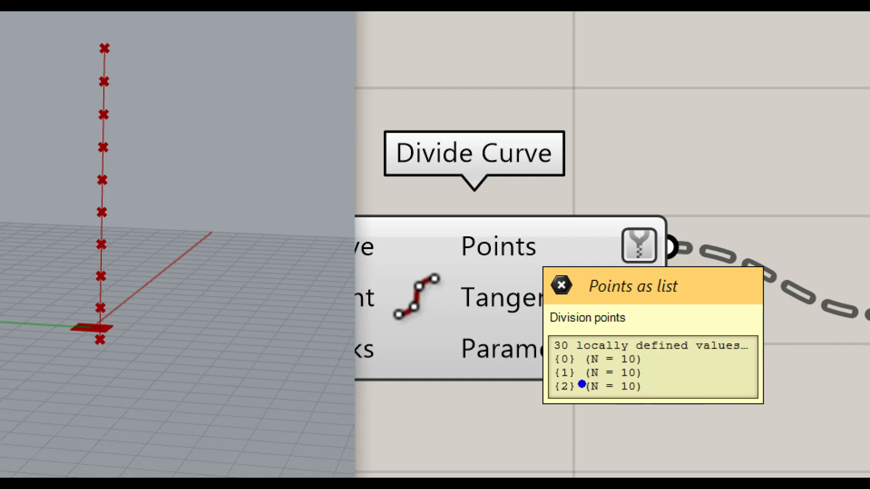
pyautogui.press('Escape')
# Place a Flip Matrix component between Divide Curve and MetaBall, making room for it.
pyautogui.doubleClick(645, 217)
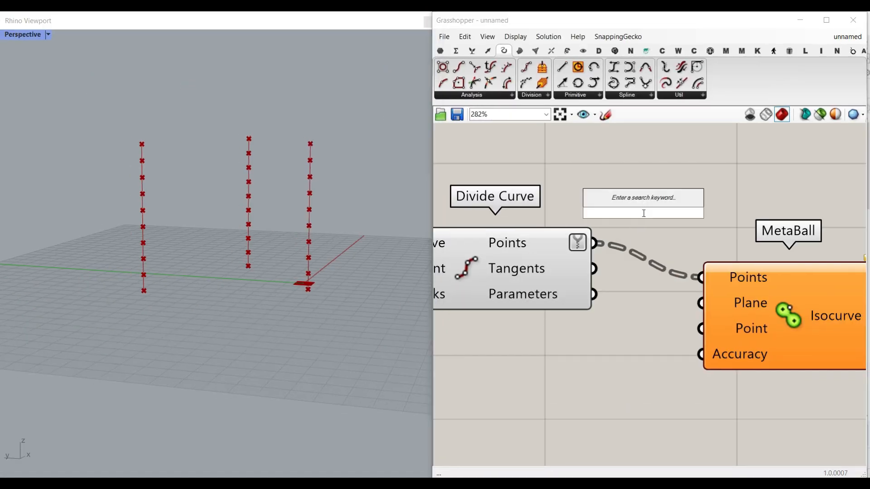
pyautogui.write('flip')
pyautogui.click(630, 171)
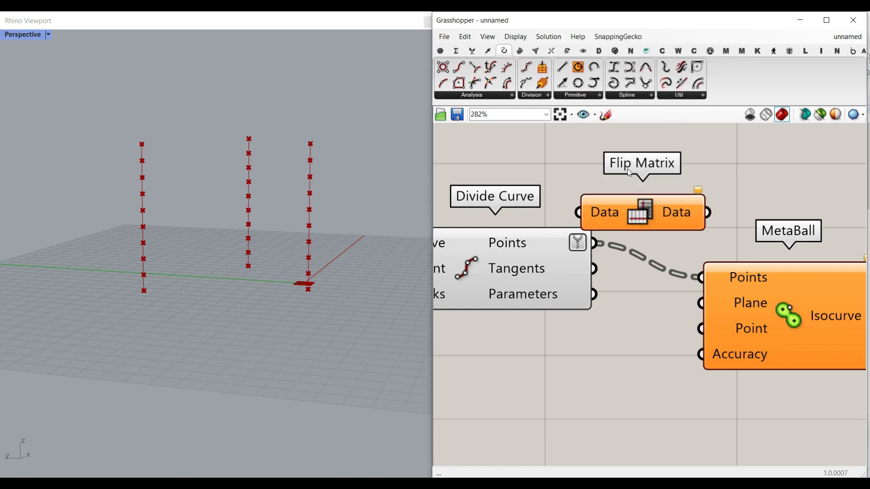
pyautogui.moveTo(664, 246); pyautogui.dragTo(552, 247, button='right')
pyautogui.scroll(-4, 552, 247)
pyautogui.moveTo(624, 300); pyautogui.dragTo(694, 270)
pyautogui.scroll(5, 584, 247)
pyautogui.moveTo(443, 217); pyautogui.dragTo(529, 237)
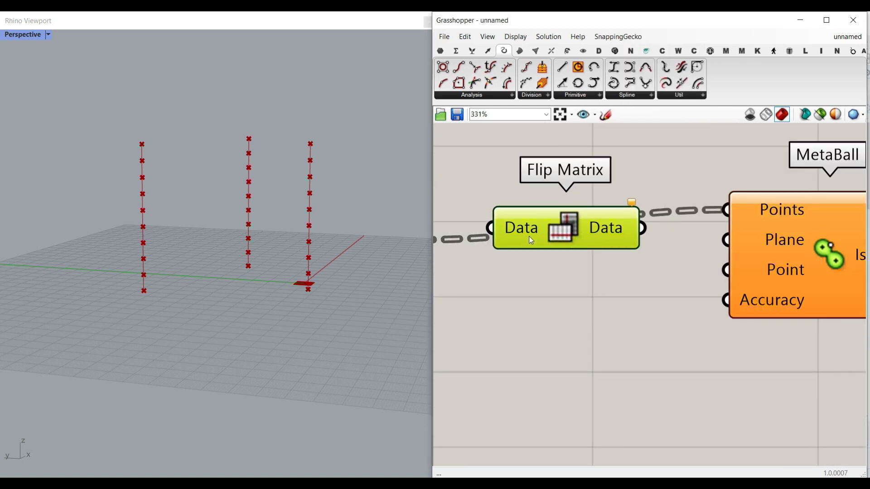
pyautogui.moveTo(528, 237); pyautogui.dragTo(555, 235, button='right')
# Wire Divide Curve's Points output through Flip Matrix into MetaBall's Points input and align MetaBall with Flip Matrix.
pyautogui.scroll(-1, 551, 236)
pyautogui.moveTo(466, 240); pyautogui.dragTo(522, 232)
pyautogui.moveTo(634, 245); pyautogui.dragTo(585, 246, button='right')
pyautogui.moveTo(603, 231); pyautogui.dragTo(689, 223)
pyautogui.moveTo(580, 232)
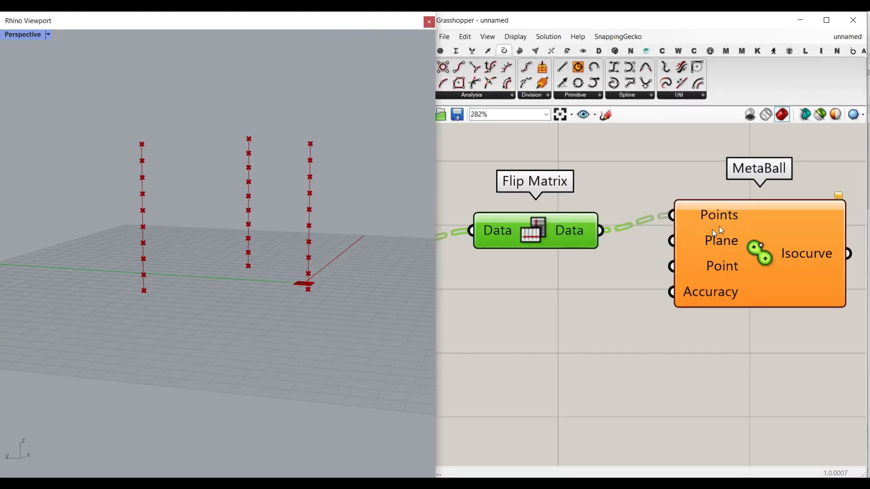
pyautogui.moveTo(742, 242); pyautogui.dragTo(754, 256)
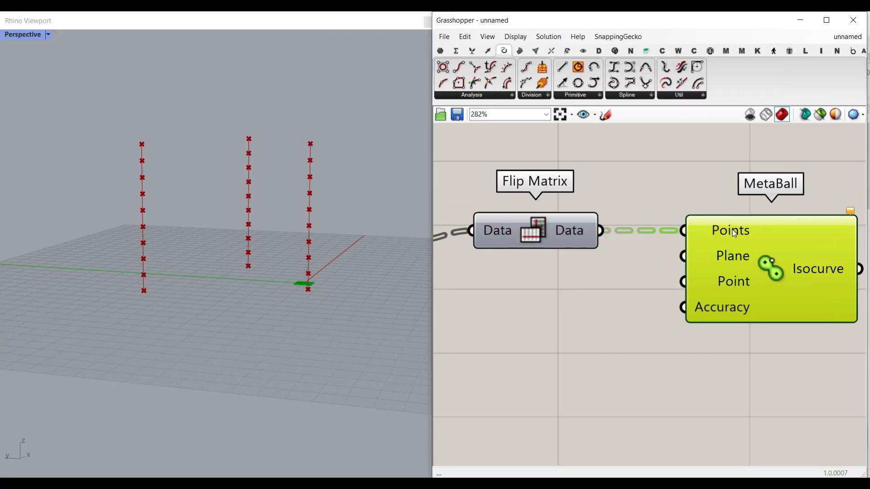
# Examine the branch structure received by MetaBall's Points input.
pyautogui.moveTo(734, 233)
pyautogui.moveTo(639, 281); pyautogui.dragTo(705, 272, button='right')
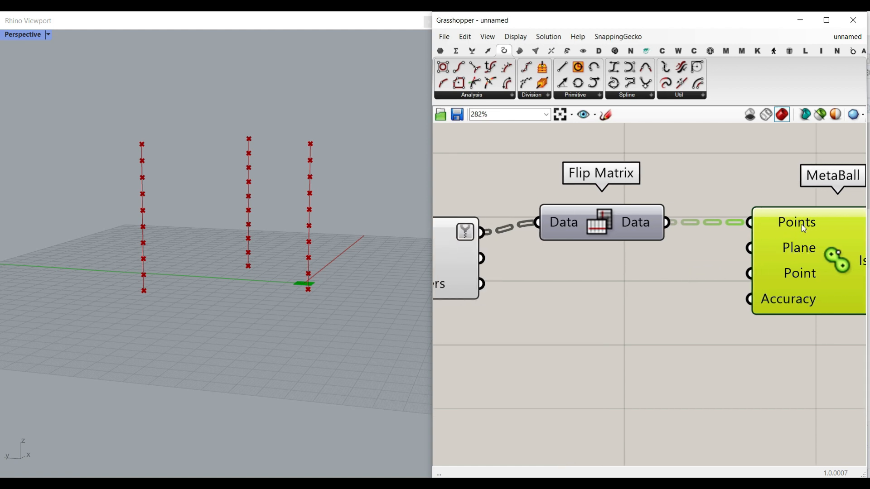
pyautogui.moveTo(802, 225)
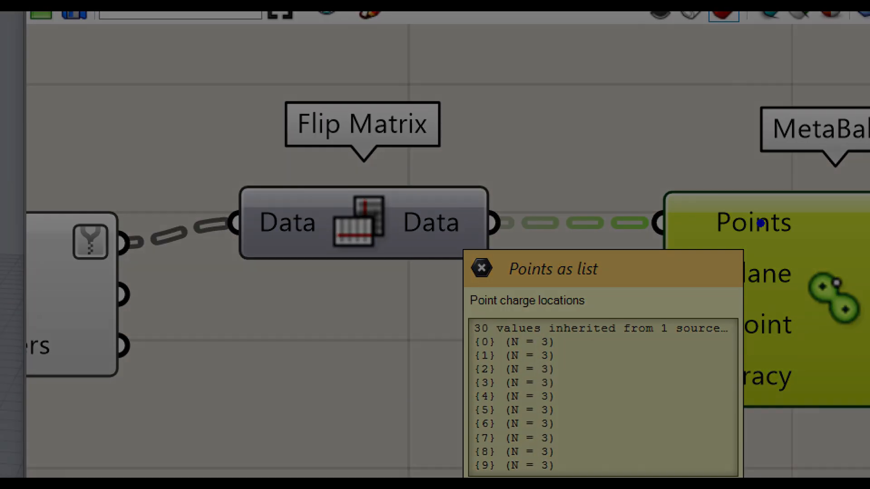